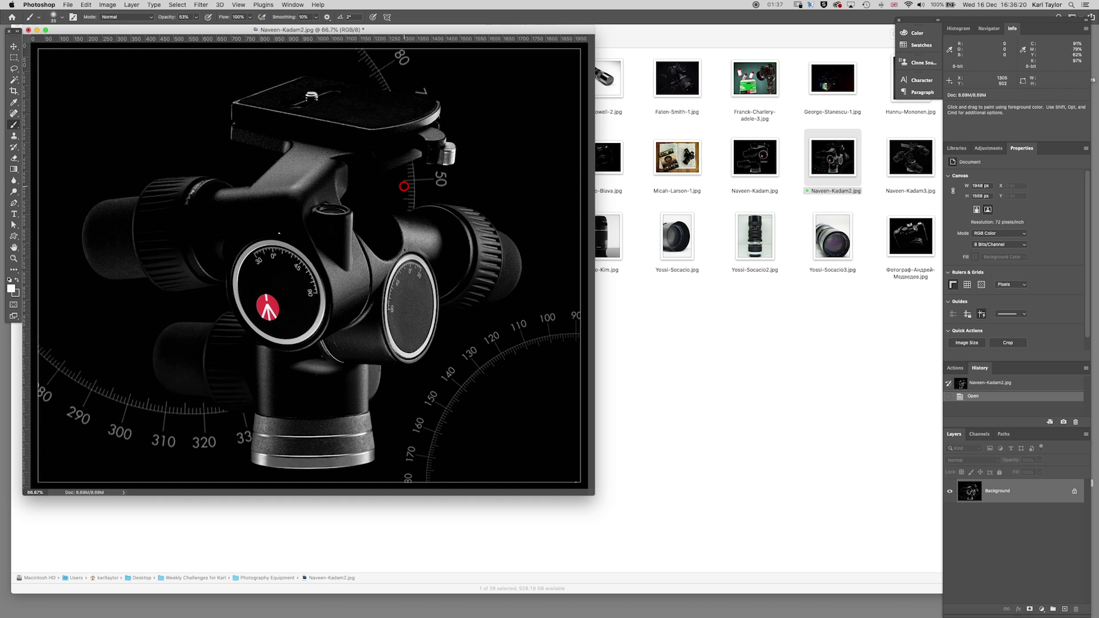
Switch to full-screen mode so the tripod head photo sits on a grey backdrop.
{"action": "key", "text": "f"}
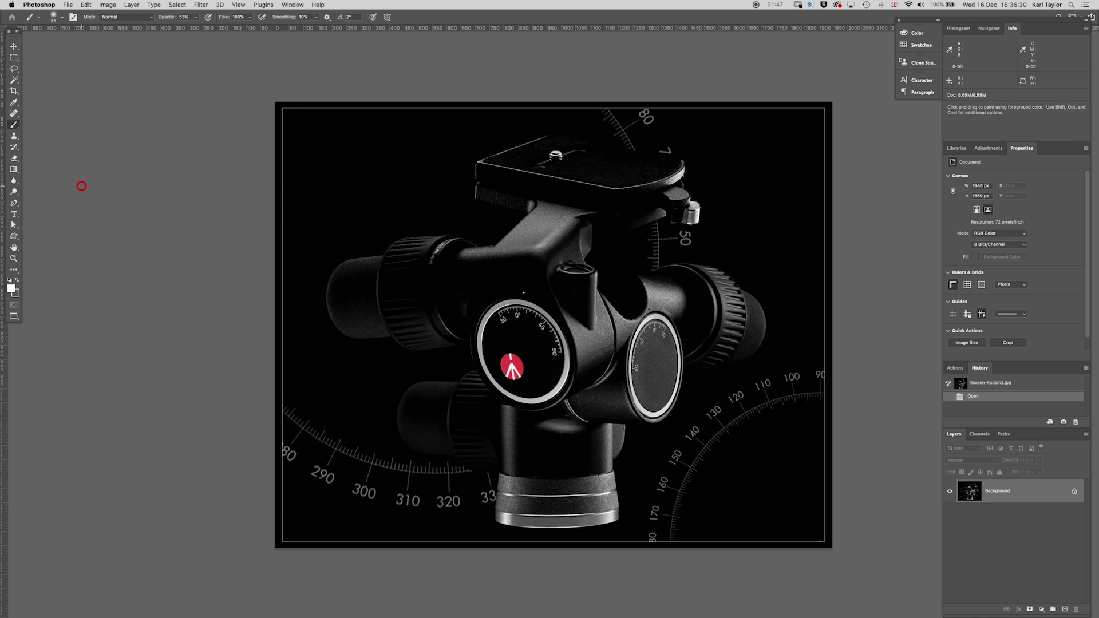
Zoom in so the tripod head fills the workspace, and select the Move tool.
{"action": "scroll", "coordinate": [542, 312], "scroll_direction": "up", "scroll_amount": 1}
{"action": "key", "text": "v"}
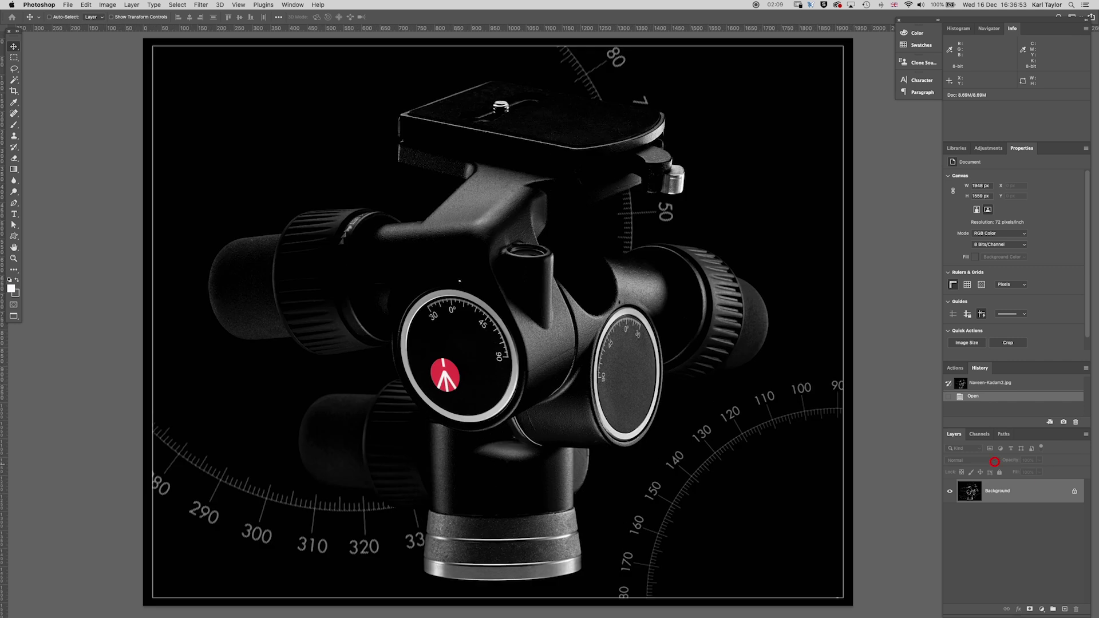
Add a Curves adjustment layer with the white point moved to input 148, brightening the whole photo.
{"action": "left_click", "coordinate": [996, 150]}
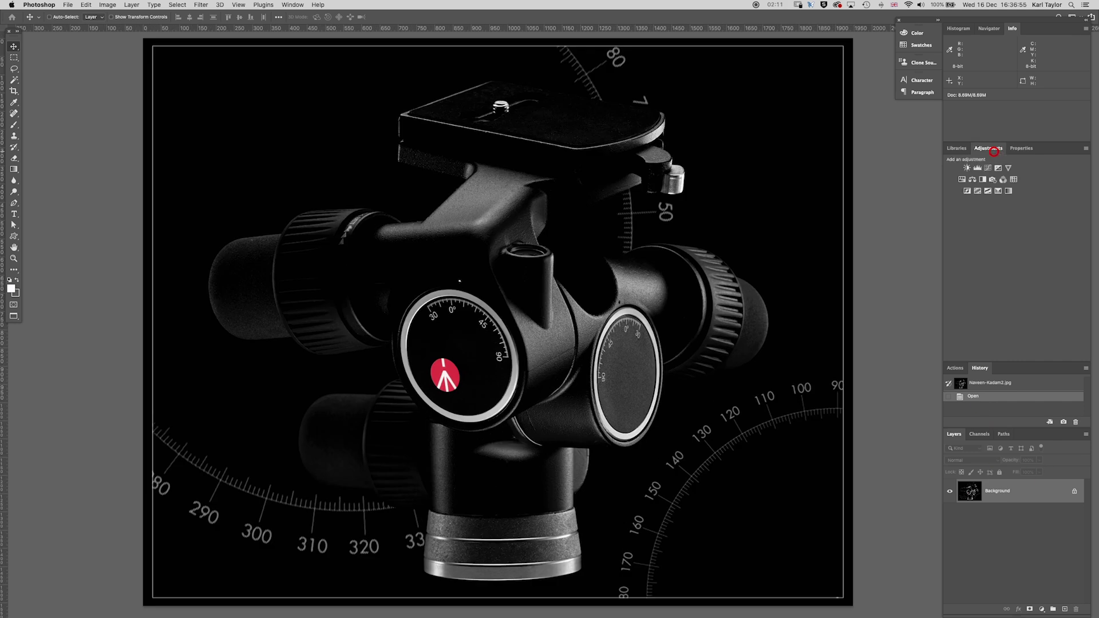
{"action": "left_click", "coordinate": [984, 168]}
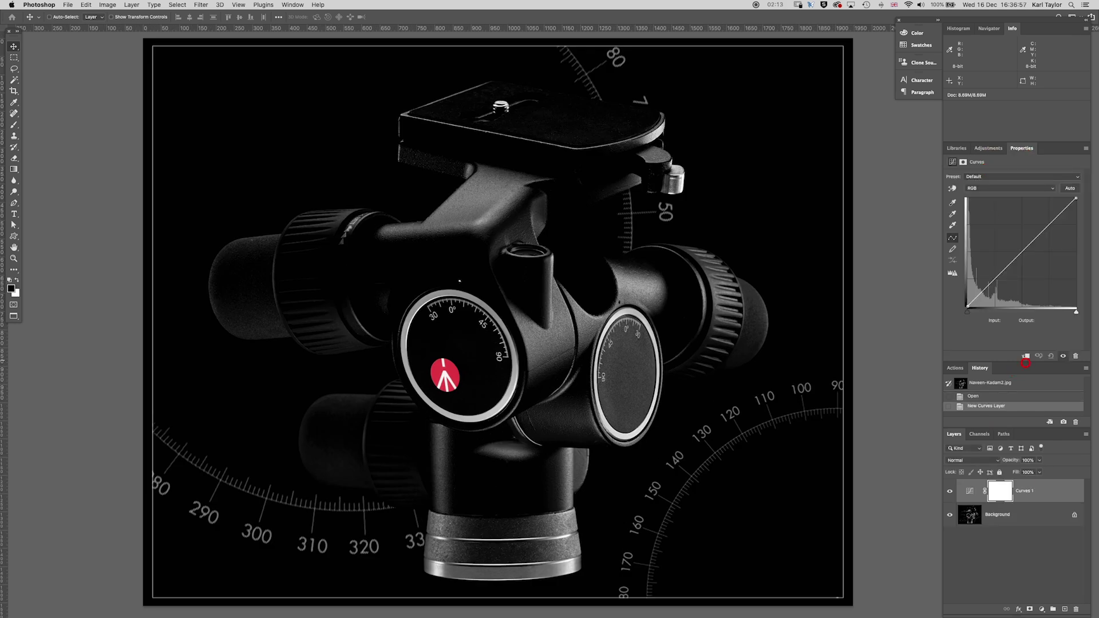
{"action": "left_click_drag", "start_coordinate": [1075, 317], "coordinate": [1028, 310]}
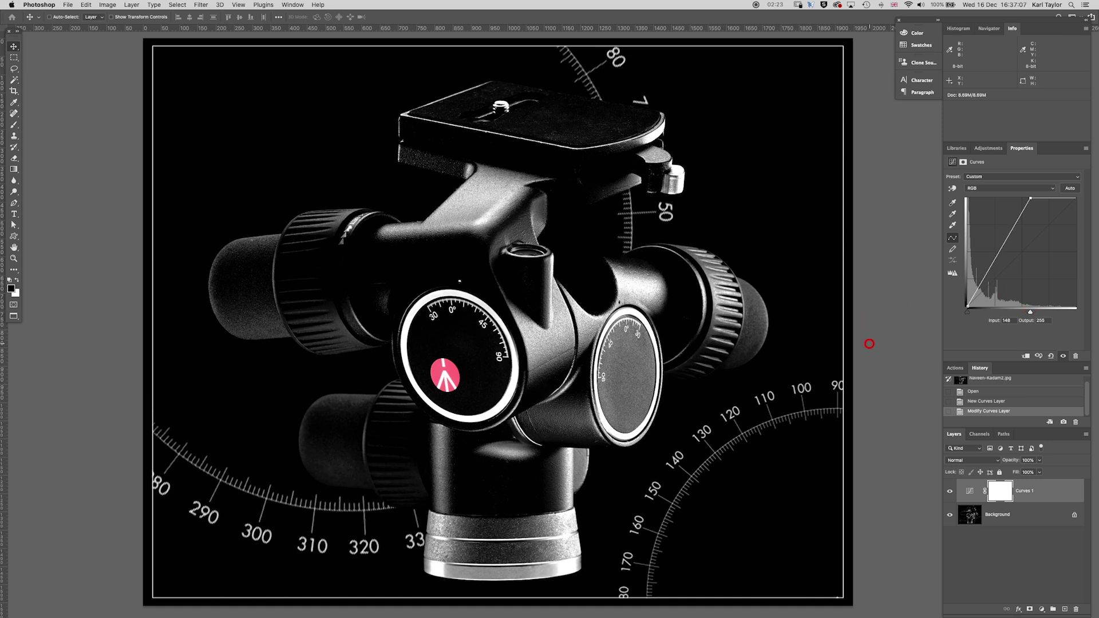
Invert the Curves 1 mask to hide the brightening, and set up a 150 px brush.
{"action": "left_click", "coordinate": [1007, 490]}
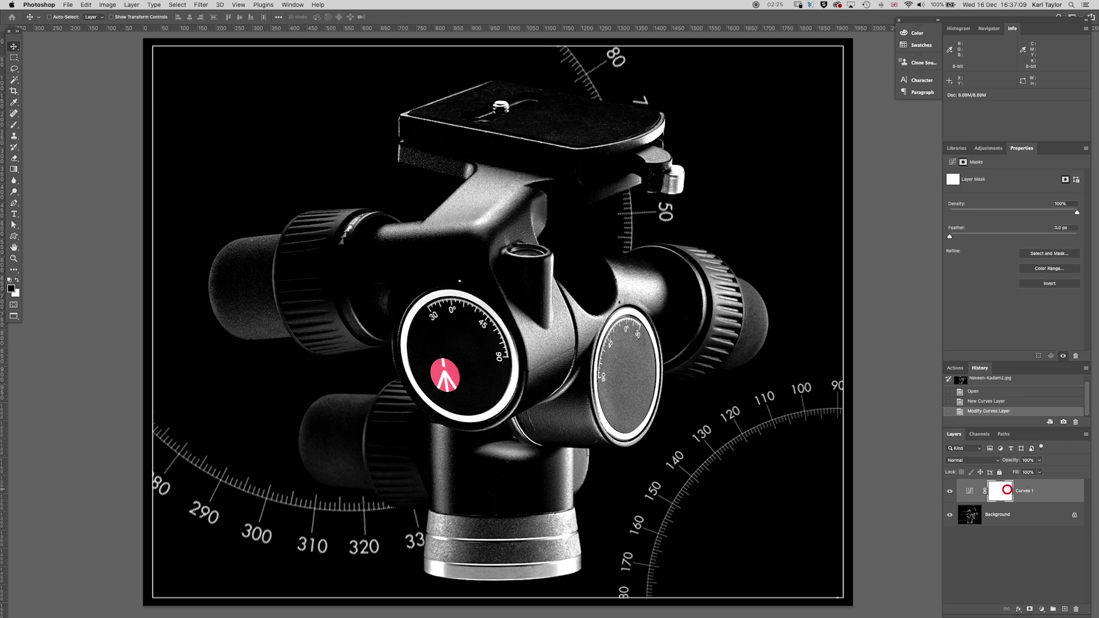
{"action": "key", "text": "super+i"}
{"action": "key", "text": "b"}
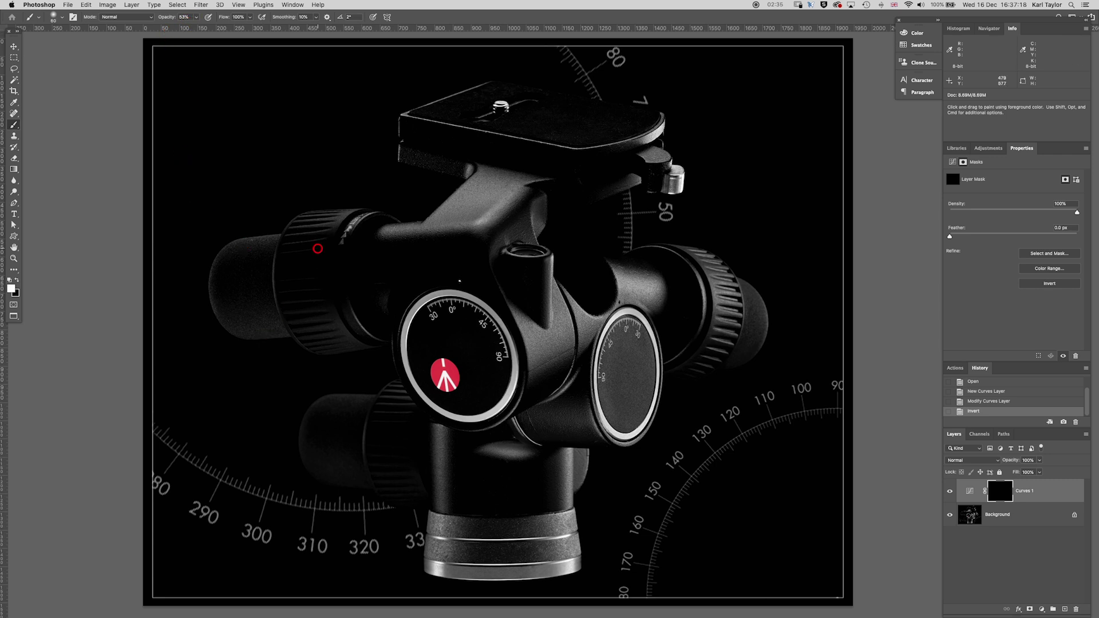
{"action": "key", "text": "bracketright"}
{"action": "key", "text": "bracketright"}
{"action": "key", "text": "bracketright"}
{"action": "key", "text": "bracketright"}
{"action": "key", "text": "bracketright"}
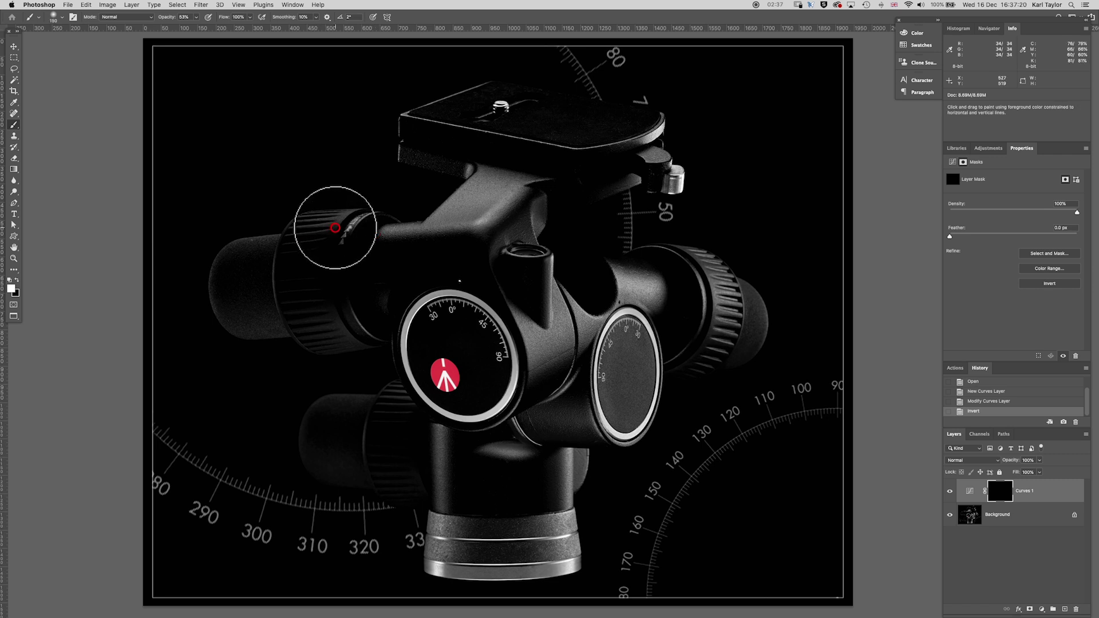
Paint white on the mask over the left knurled knob and left barrel, ending at brush size 200.
{"action": "mouse_move", "coordinate": [334, 228]}
{"action": "left_mouse_down"}
{"action": "mouse_move", "coordinate": [237, 246]}
{"action": "mouse_move", "coordinate": [289, 243]}
{"action": "mouse_move", "coordinate": [231, 261]}
{"action": "left_mouse_up"}
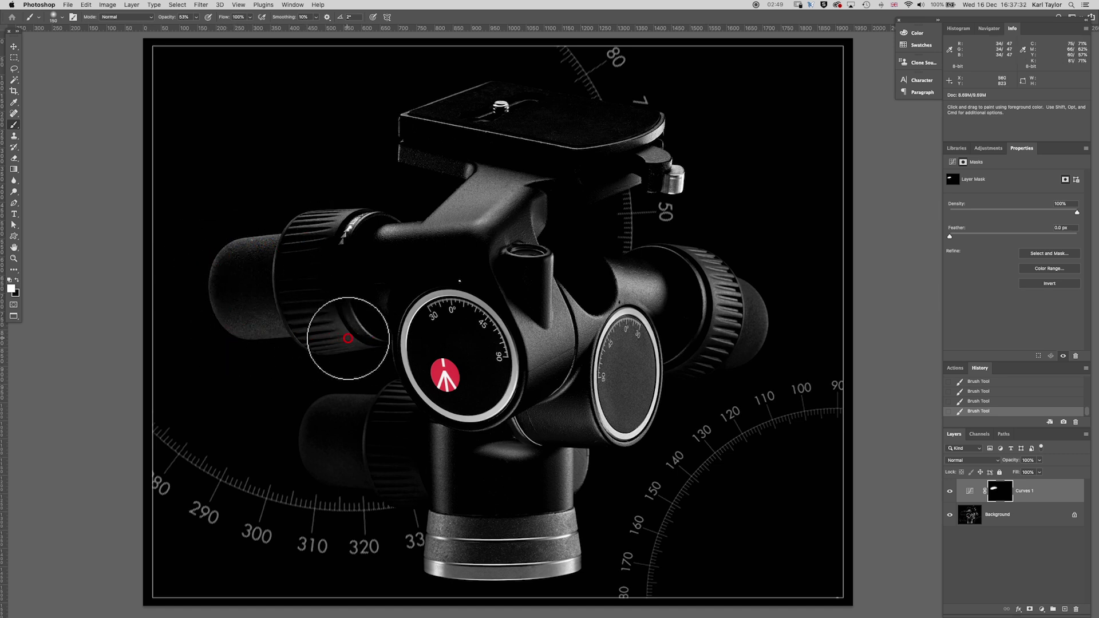
{"action": "mouse_move", "coordinate": [348, 339]}
{"action": "left_mouse_down"}
{"action": "mouse_move", "coordinate": [263, 292]}
{"action": "mouse_move", "coordinate": [331, 217]}
{"action": "left_mouse_up"}
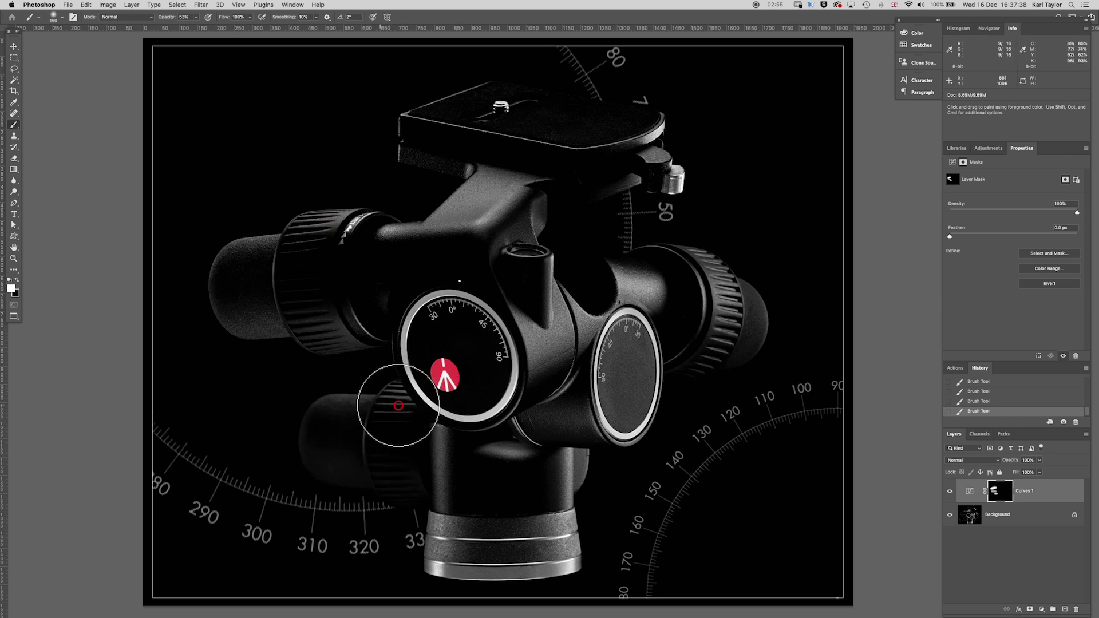
{"action": "key", "text": "bracketleft"}
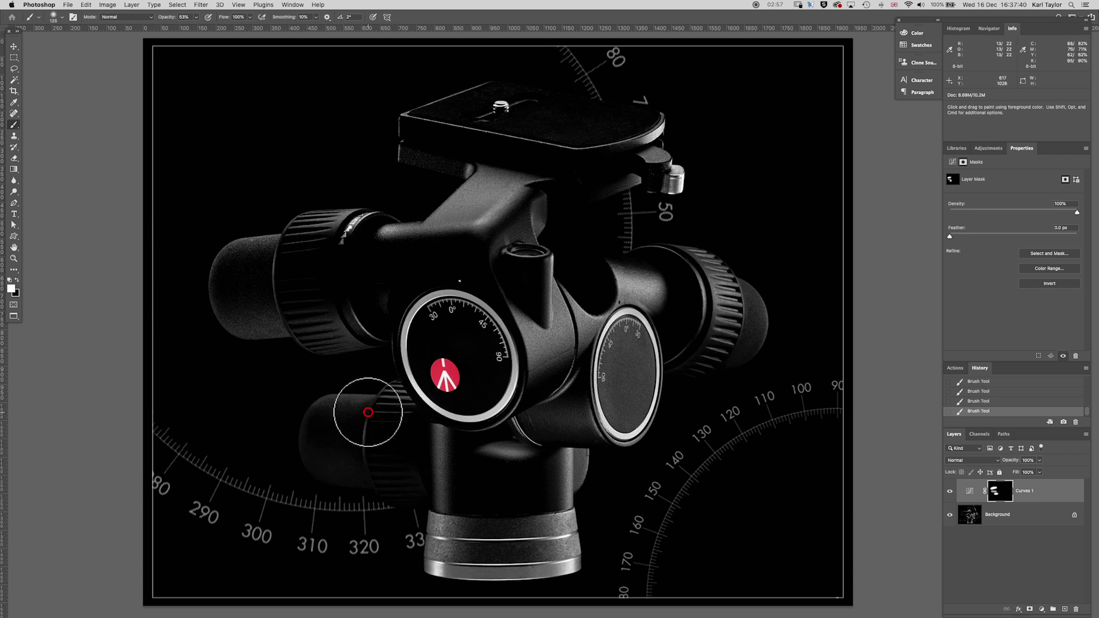
{"action": "key", "text": "bracketright"}
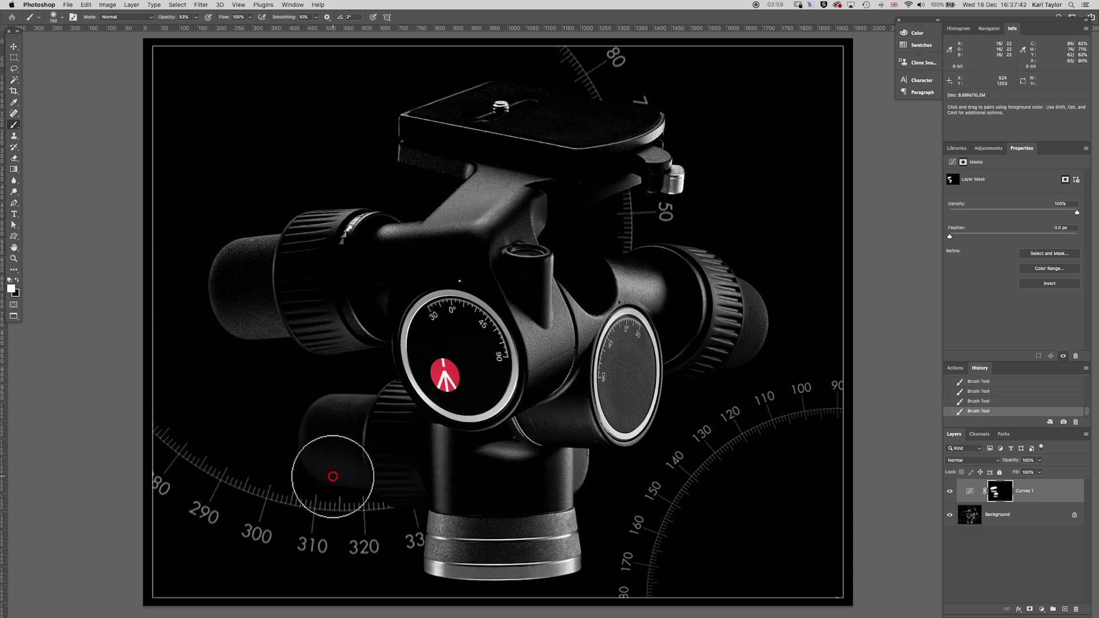
{"action": "key", "text": "bracketleft"}
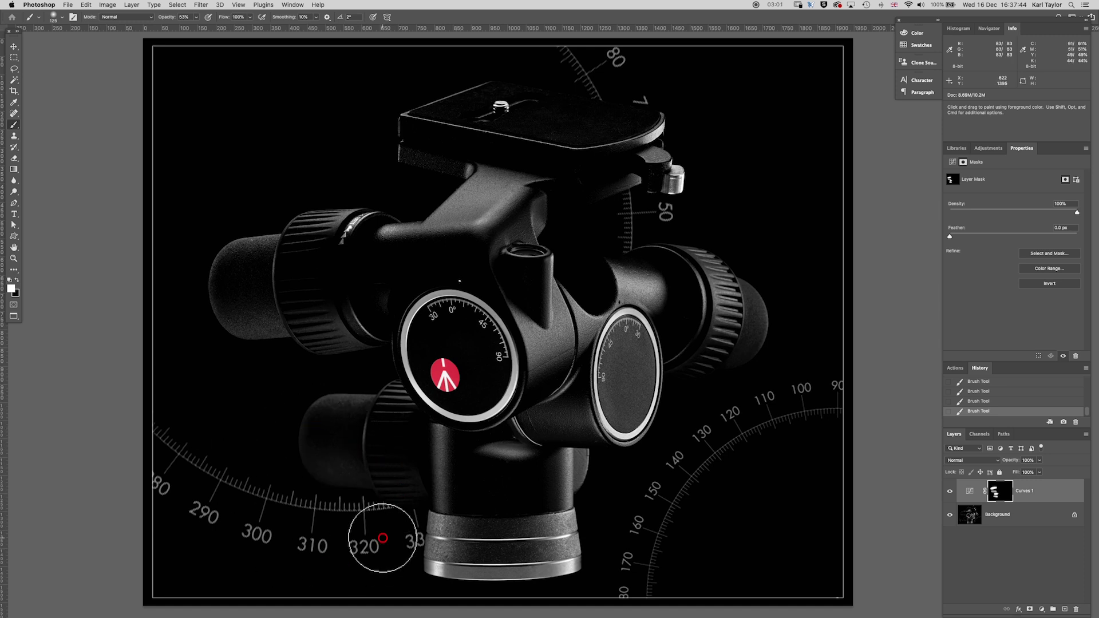
{"action": "key", "text": "bracketright"}
{"action": "key", "text": "bracketright"}
{"action": "key", "text": "bracketright"}
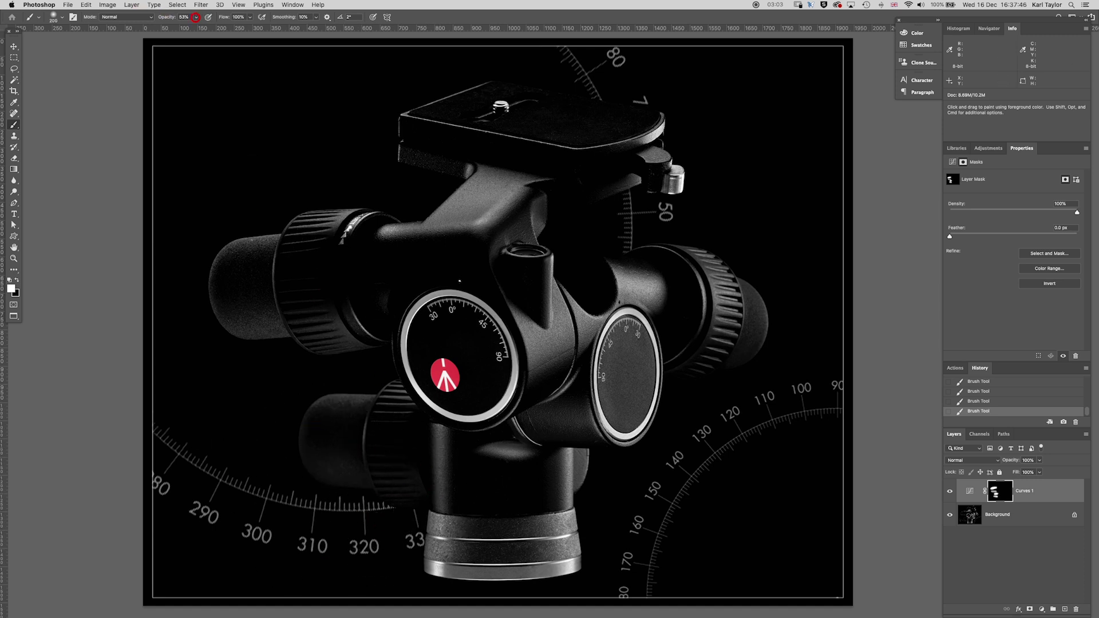
Lower brush opacity to 26% and softly paint brightening over the lower left barrel.
{"action": "left_click", "coordinate": [196, 18]}
{"action": "left_click_drag", "start_coordinate": [185, 28], "coordinate": [185, 28]}
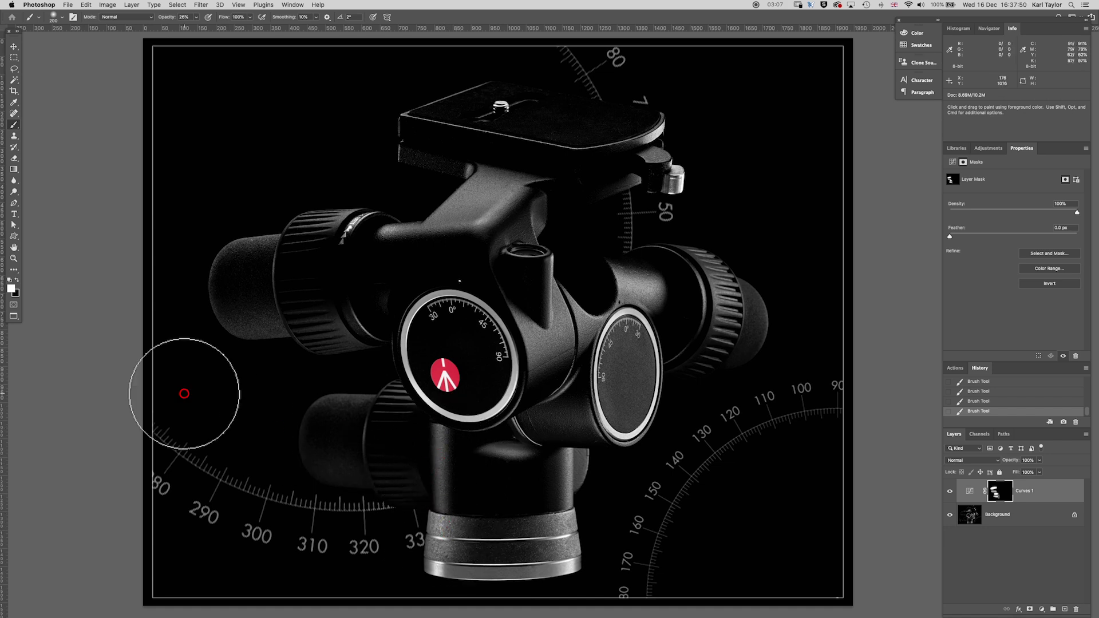
{"action": "key", "text": "bracketleft"}
{"action": "key", "text": "bracketleft"}
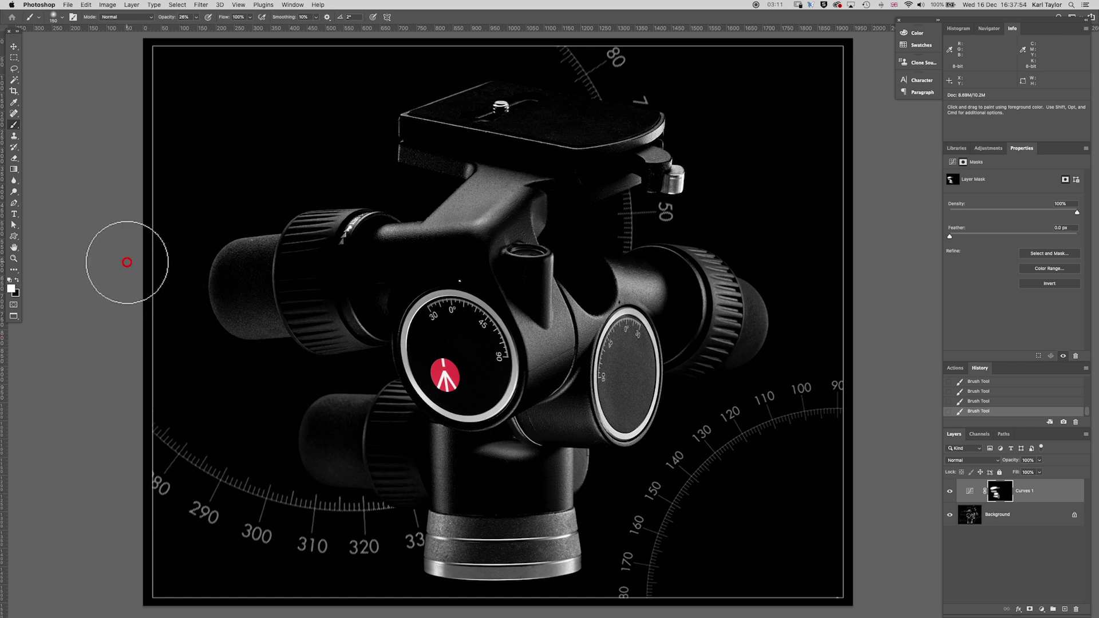
{"action": "mouse_move", "coordinate": [490, 400]}
{"action": "left_mouse_down"}
{"action": "mouse_move", "coordinate": [564, 401]}
{"action": "mouse_move", "coordinate": [547, 409]}
{"action": "mouse_move", "coordinate": [571, 417]}
{"action": "left_mouse_up"}
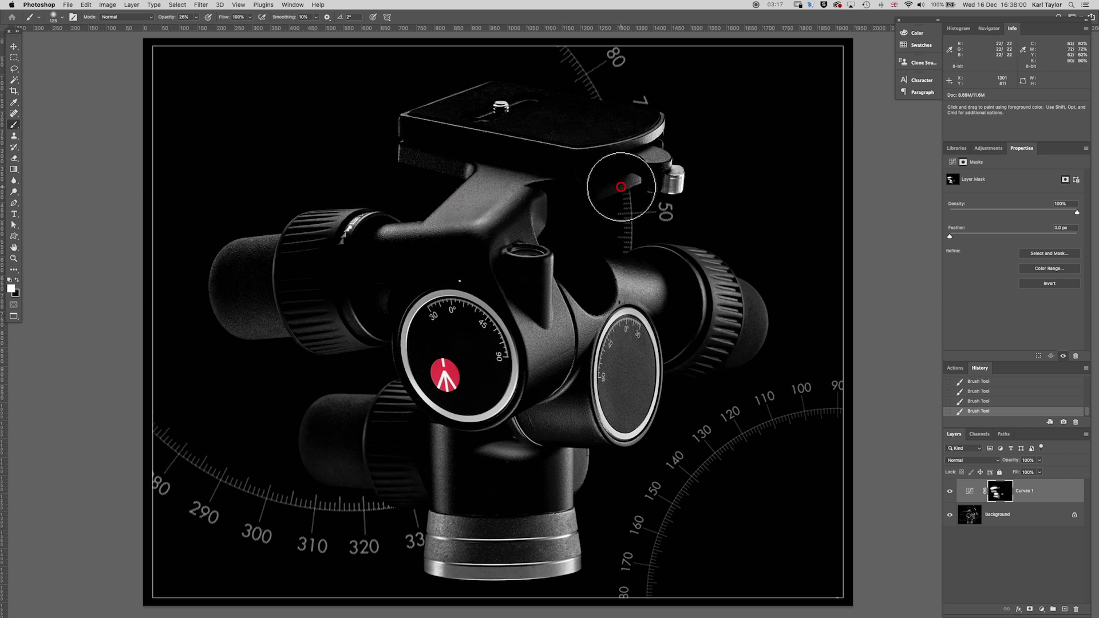
{"action": "key", "text": "bracketleft"}
{"action": "key", "text": "bracketleft"}
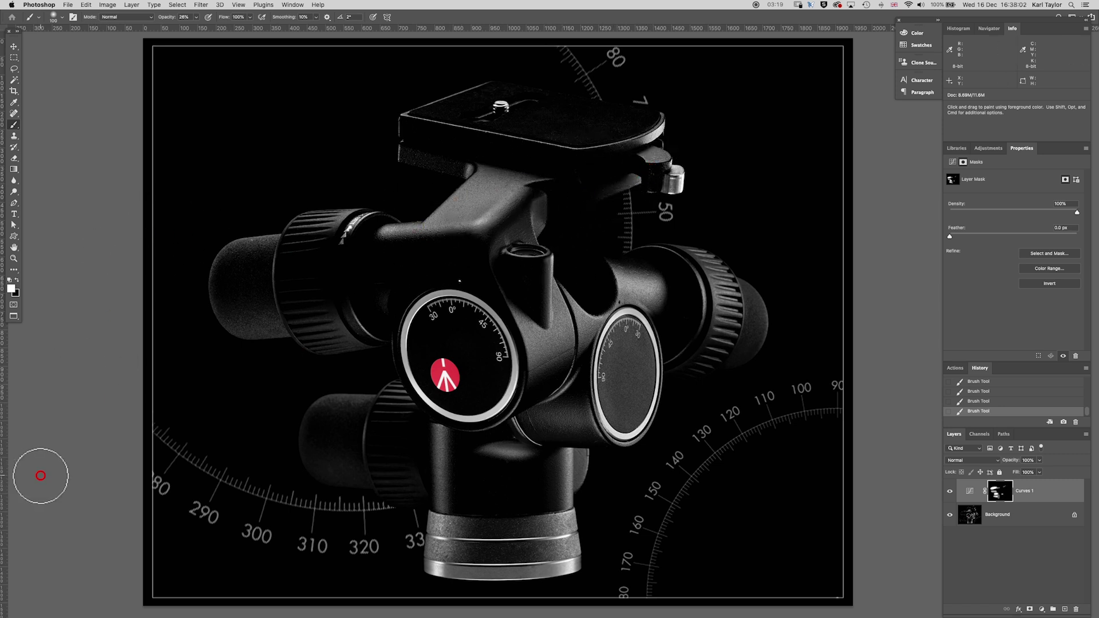
{"action": "key", "text": "bracketright"}
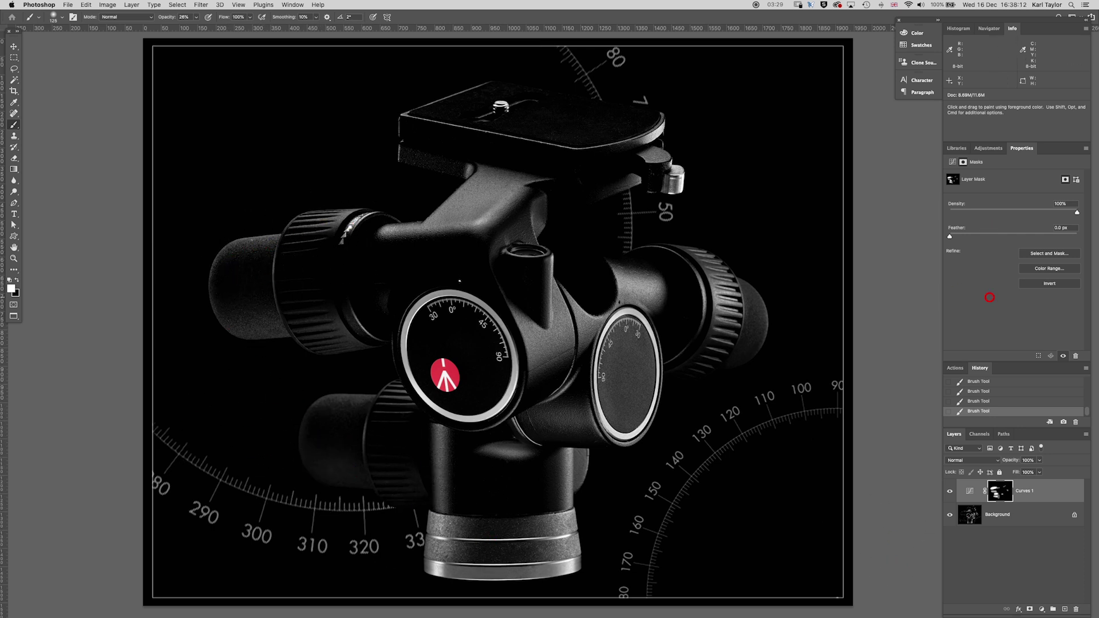
Move Curves 1's white point to input 98, then make Background the working layer.
{"action": "left_click", "coordinate": [969, 490]}
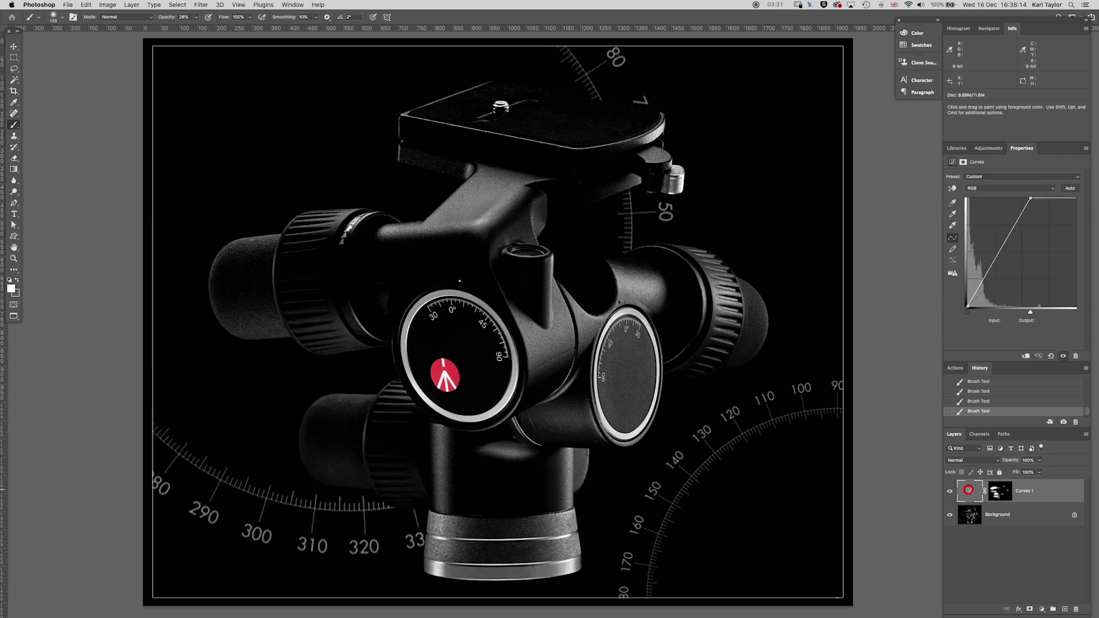
{"action": "left_click_drag", "start_coordinate": [1029, 311], "coordinate": [1007, 311]}
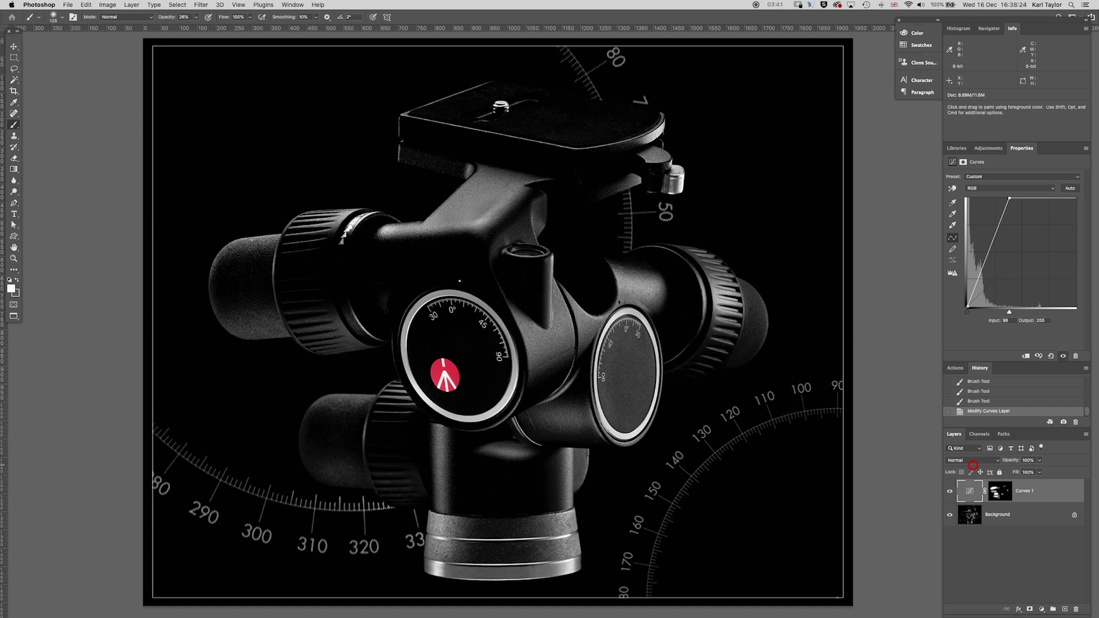
{"action": "left_click", "coordinate": [1007, 515]}
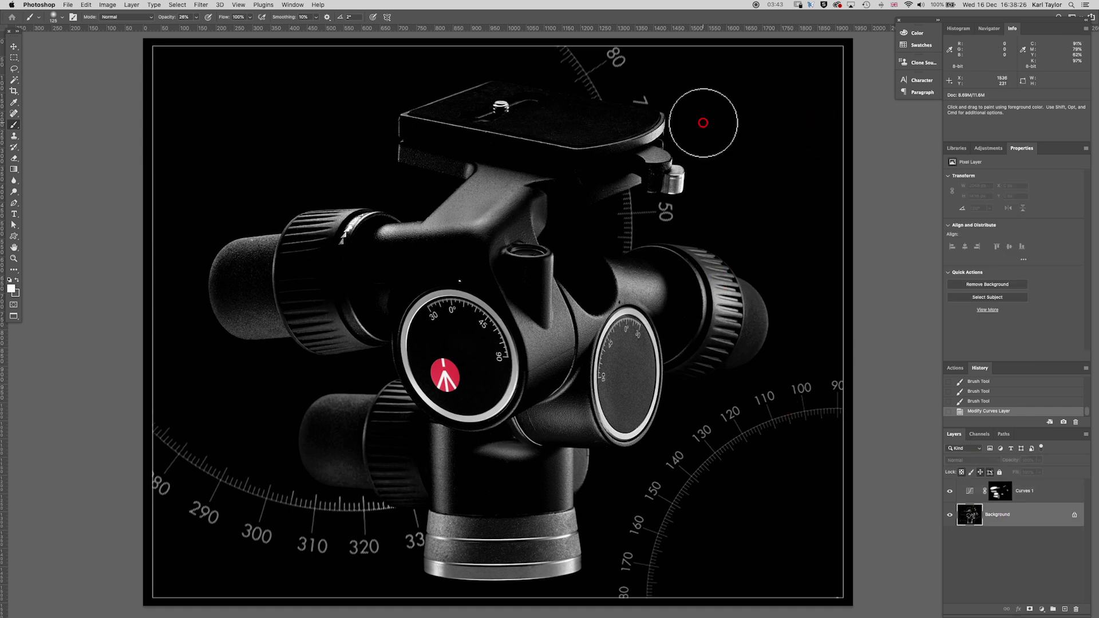
Paint the Curves brightening onto the right-hand knob through the Curves 1 mask.
{"action": "left_click", "coordinate": [952, 493]}
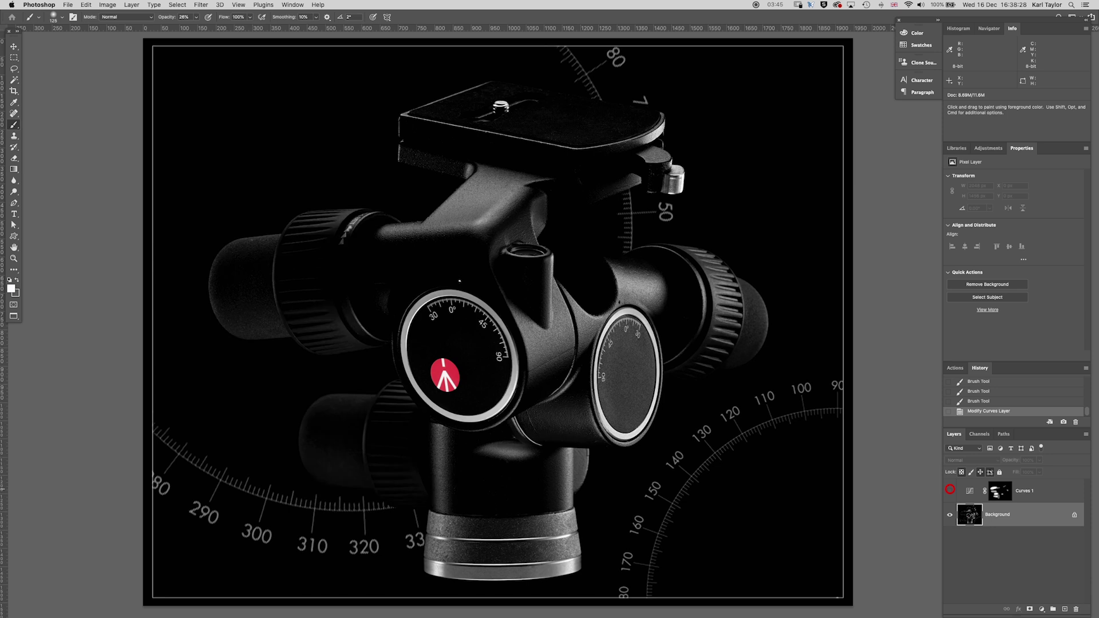
{"action": "left_click", "coordinate": [950, 491]}
{"action": "left_click", "coordinate": [949, 490]}
{"action": "left_click", "coordinate": [950, 490]}
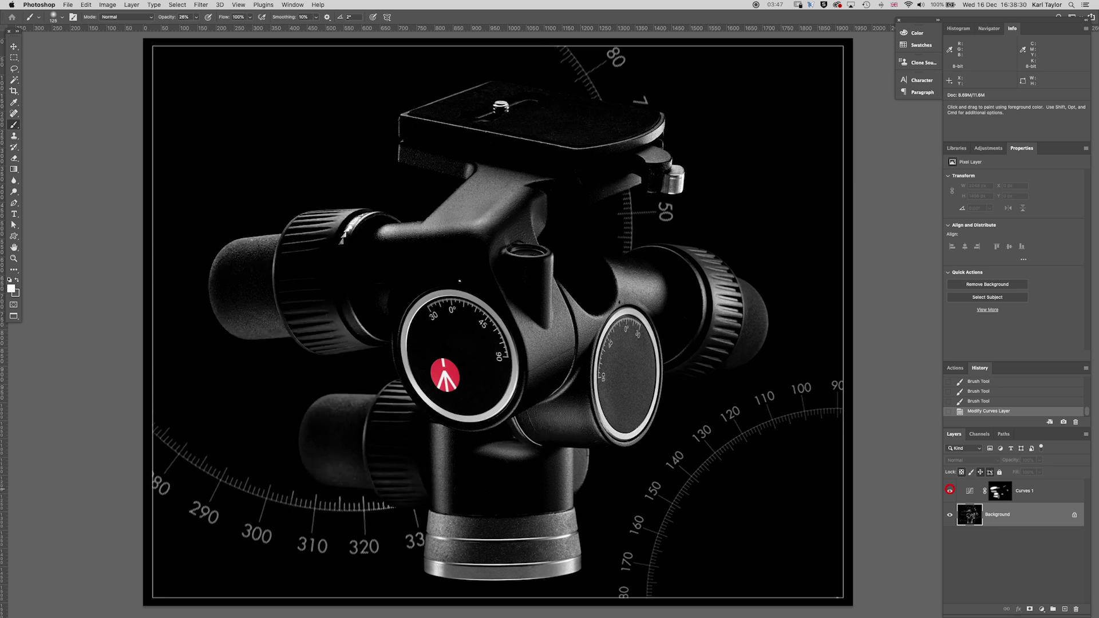
{"action": "left_click", "coordinate": [1000, 485]}
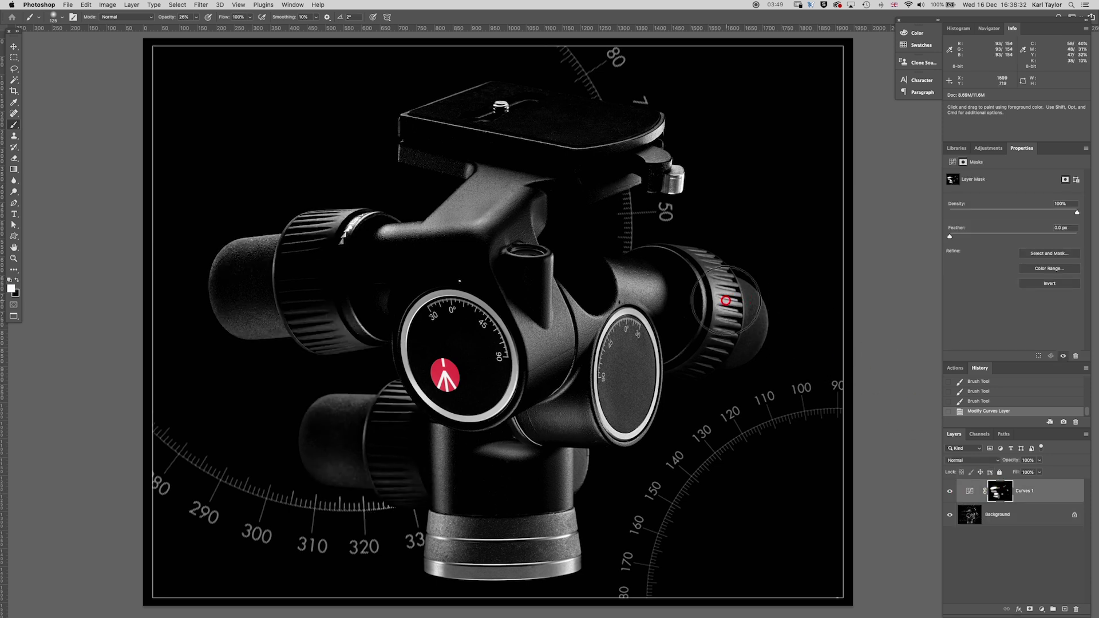
{"action": "mouse_move", "coordinate": [726, 300]}
{"action": "left_mouse_down"}
{"action": "mouse_move", "coordinate": [722, 315]}
{"action": "mouse_move", "coordinate": [731, 307]}
{"action": "left_mouse_up"}
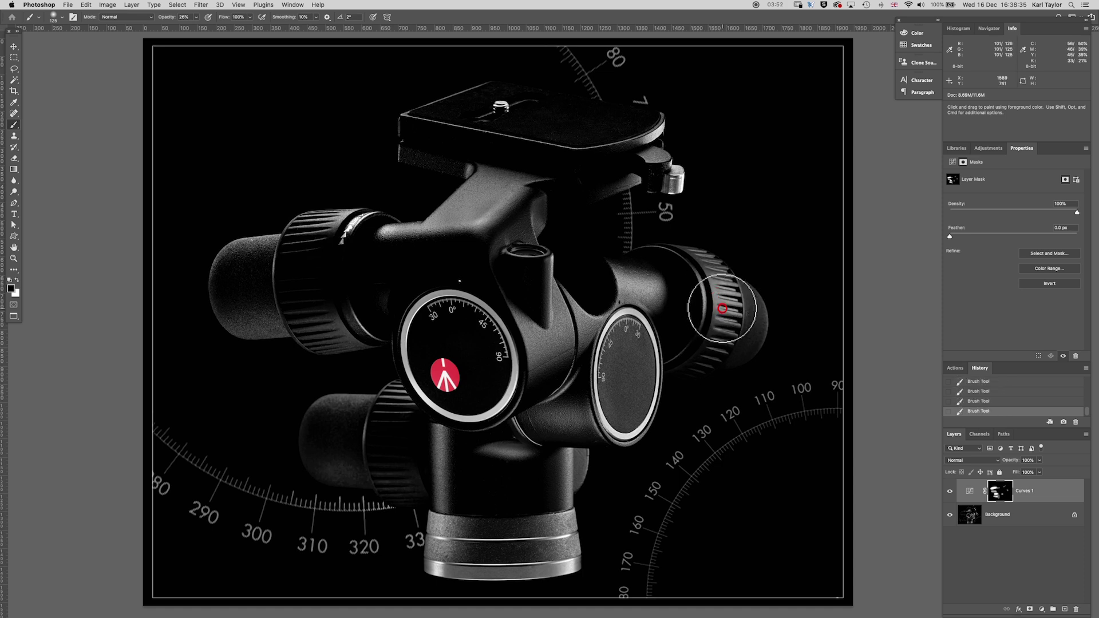
Toggle Curves 1 visibility repeatedly to compare the knob before and after, leaving it on.
{"action": "left_click", "coordinate": [948, 490]}
{"action": "left_click", "coordinate": [949, 490]}
{"action": "left_click", "coordinate": [948, 490]}
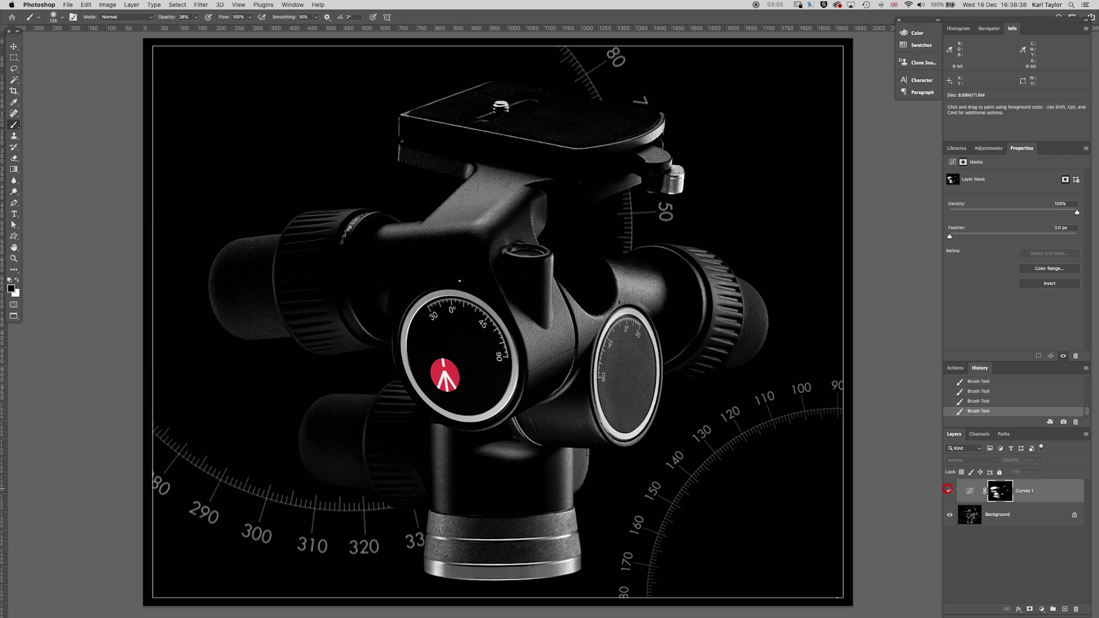
{"action": "left_click", "coordinate": [949, 490]}
{"action": "left_click", "coordinate": [948, 490]}
{"action": "left_click", "coordinate": [949, 490]}
{"action": "left_click", "coordinate": [949, 490]}
{"action": "left_click", "coordinate": [949, 490]}
{"action": "left_click", "coordinate": [949, 490]}
{"action": "left_click", "coordinate": [948, 490]}
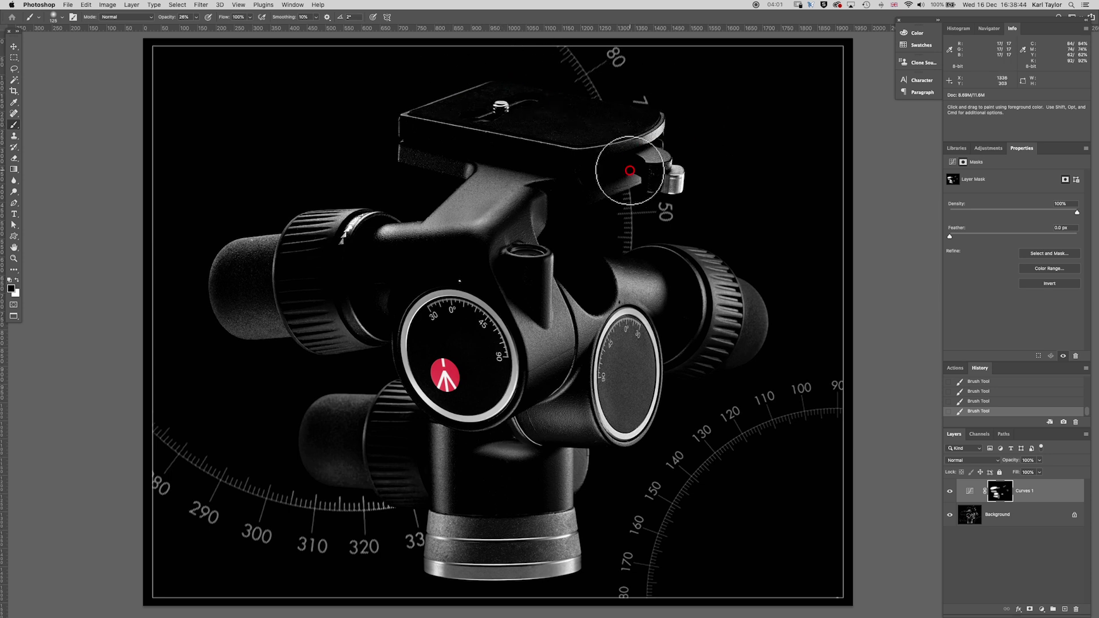
Zoom in on the top plate's edge, add a new empty layer, and set a 10 px white brush.
{"action": "scroll", "coordinate": [515, 111], "scroll_direction": "up", "scroll_amount": 6}
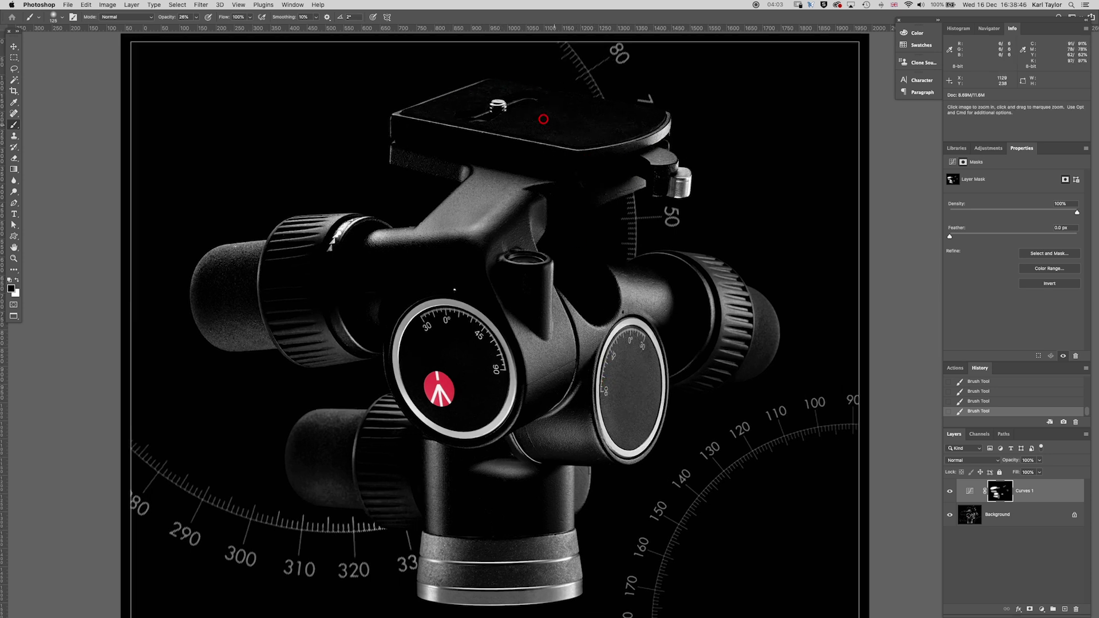
{"action": "left_click_drag", "start_coordinate": [517, 88], "coordinate": [427, 326]}
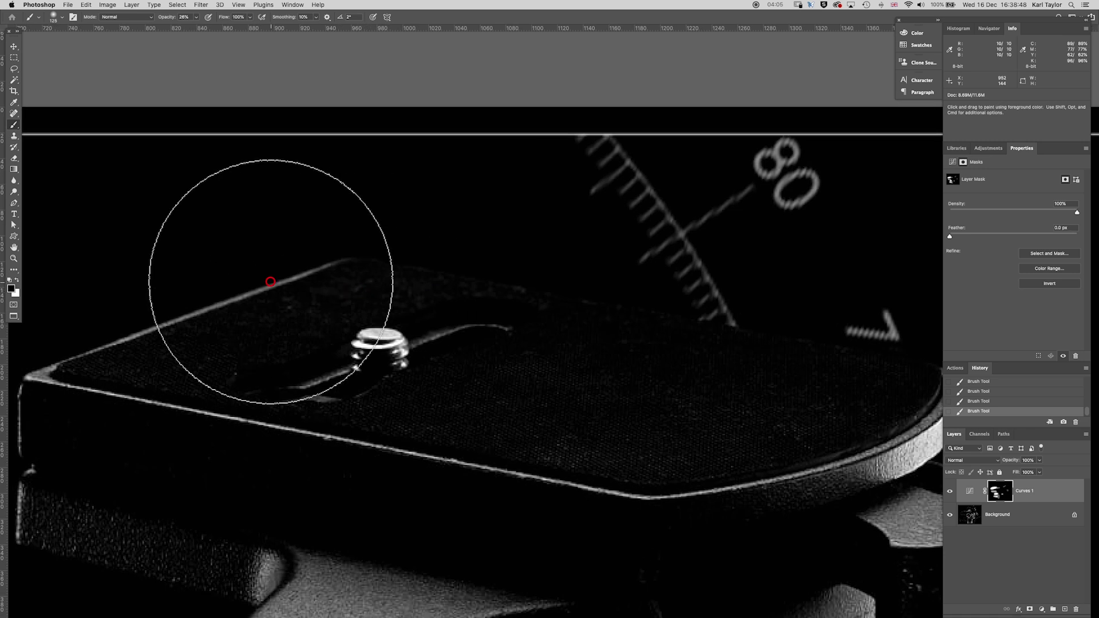
{"action": "key", "text": "bracketleft"}
{"action": "key", "text": "bracketleft"}
{"action": "key", "text": "bracketleft"}
{"action": "key", "text": "bracketleft"}
{"action": "key", "text": "bracketleft"}
{"action": "key", "text": "bracketleft"}
{"action": "key", "text": "bracketleft"}
{"action": "key", "text": "bracketleft"}
{"action": "key", "text": "bracketleft"}
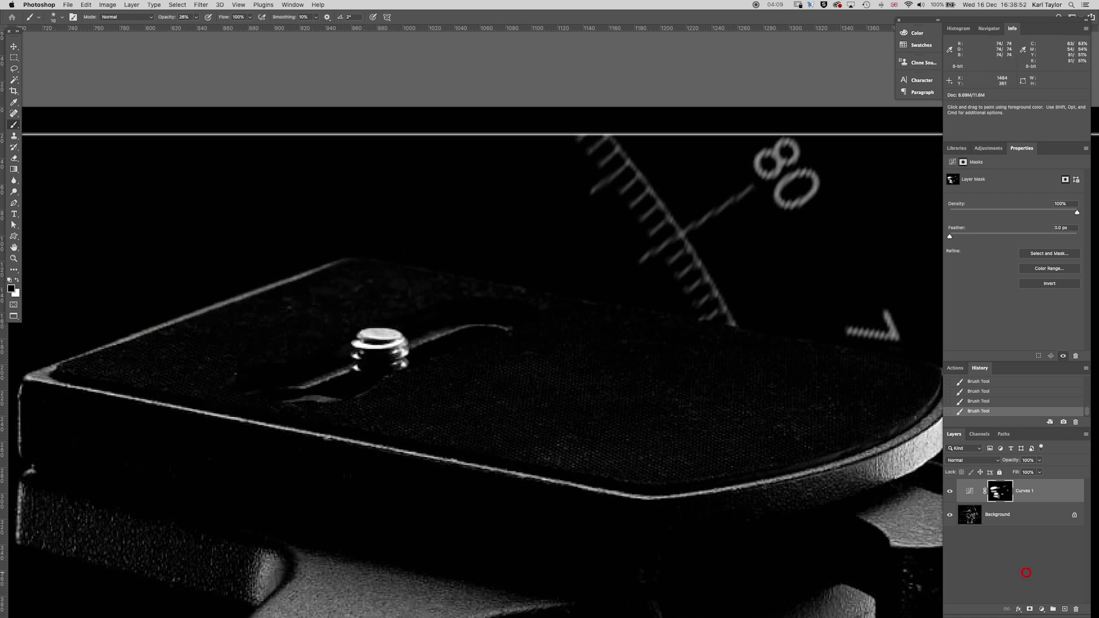
{"action": "left_click", "coordinate": [1070, 610]}
{"action": "key", "text": "x"}
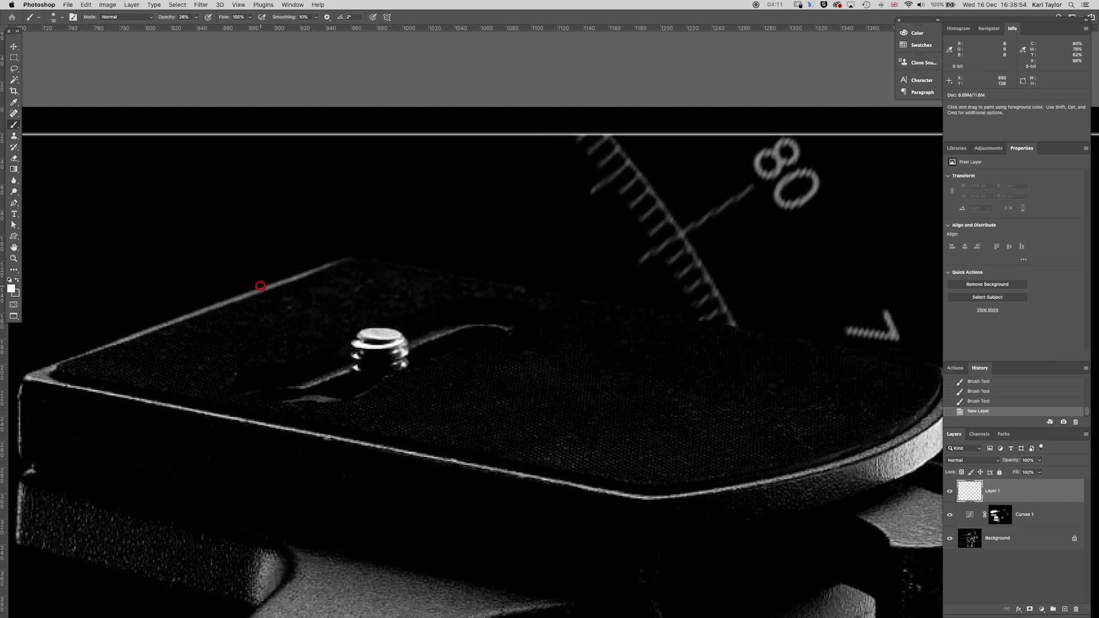
{"action": "scroll", "coordinate": [261, 286], "scroll_direction": "up", "scroll_amount": 3}
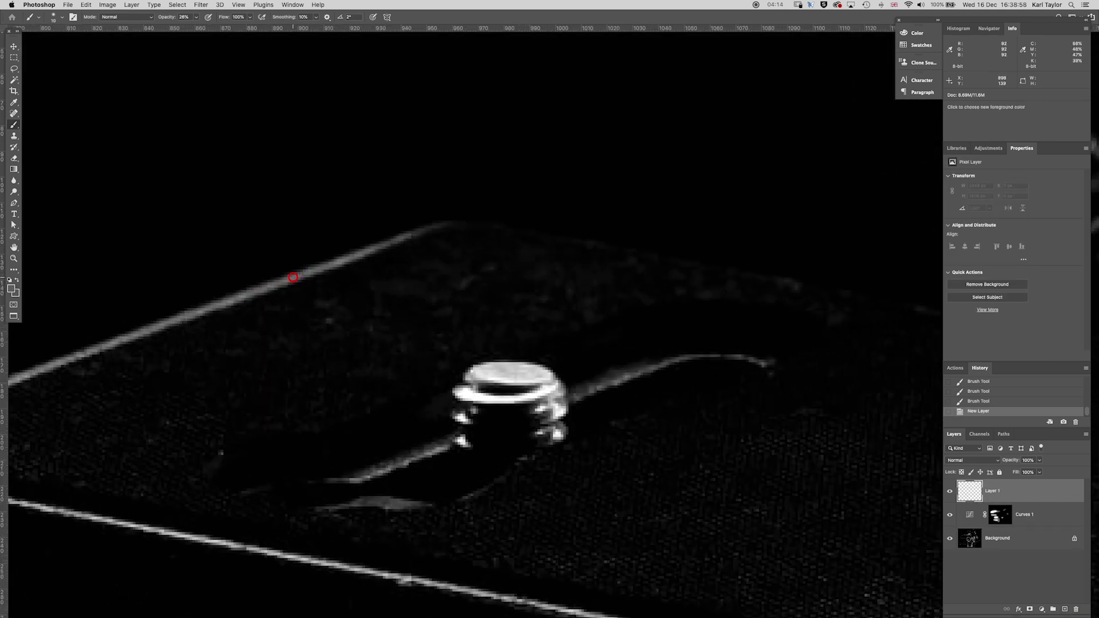
{"action": "scroll", "coordinate": [561, 243], "scroll_direction": "down", "scroll_amount": 5}
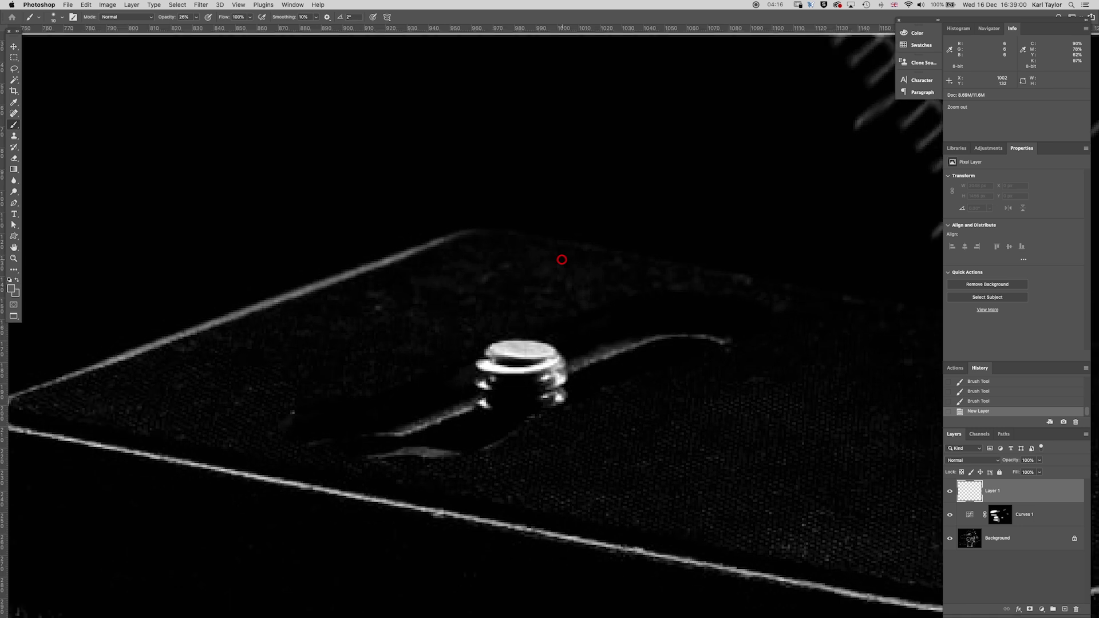
{"action": "scroll", "coordinate": [458, 255], "scroll_direction": "down", "scroll_amount": 2}
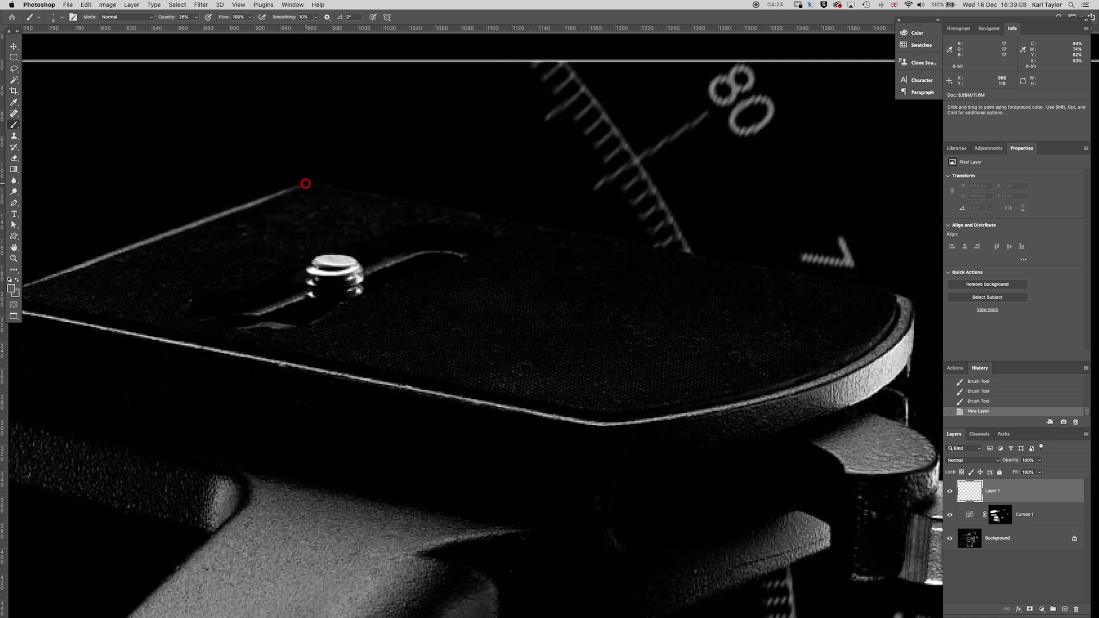
Paint a straight white line along the plate's back edge, then zoom out to the whole tripod head.
{"action": "left_click", "coordinate": [305, 183]}
{"action": "key", "text": "super+z"}
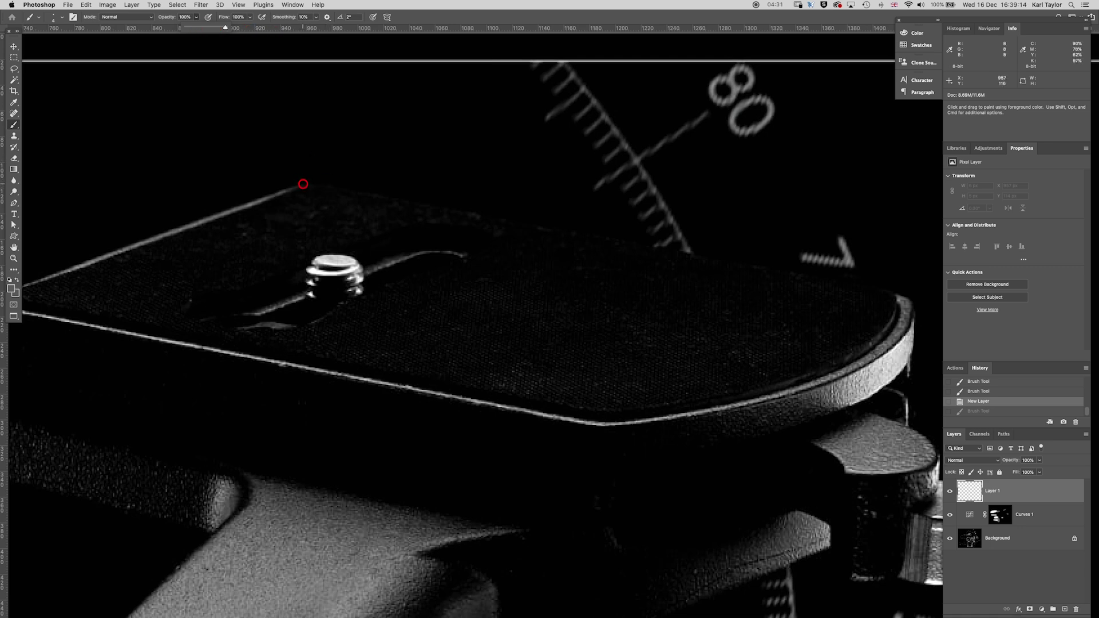
{"action": "key", "text": "super+shift+z"}
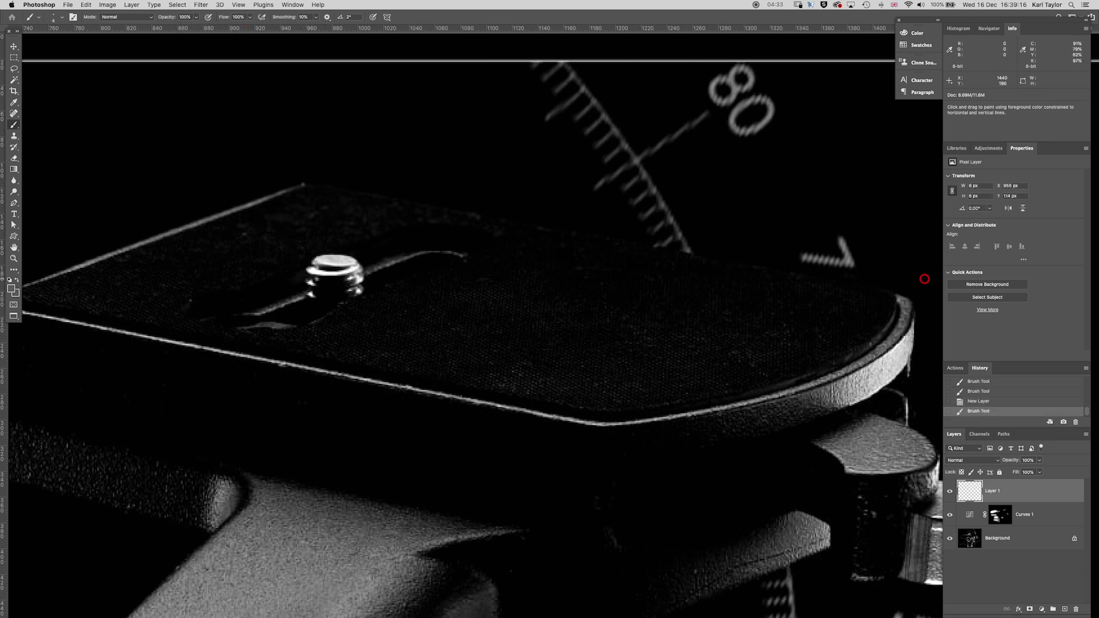
{"action": "left_click", "coordinate": [893, 293], "text": "shift"}
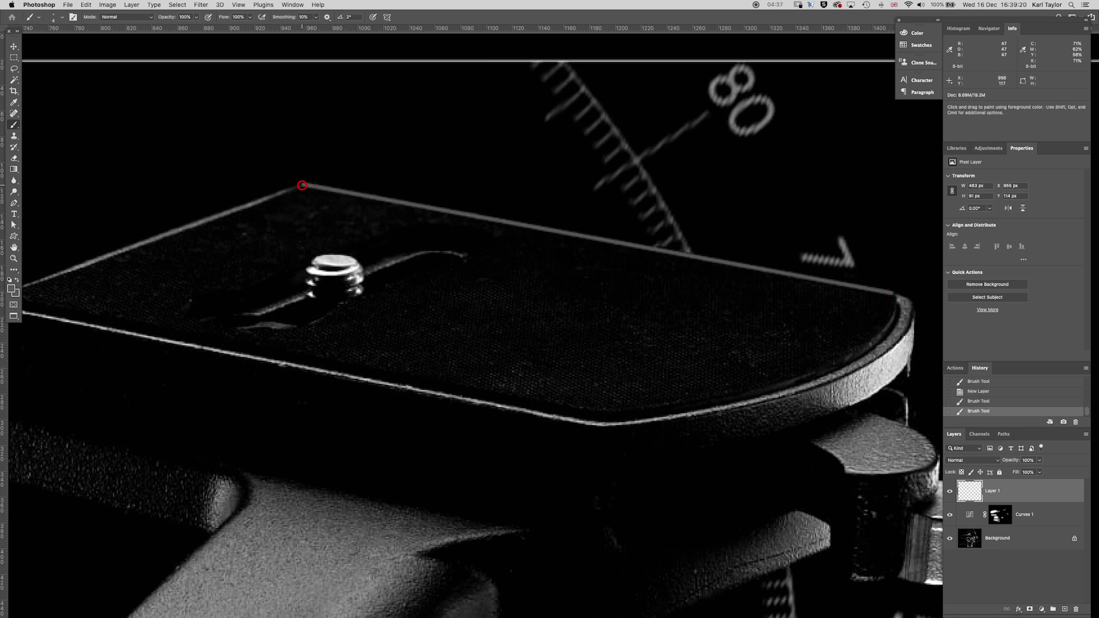
{"action": "left_click", "coordinate": [301, 184], "text": "shift"}
{"action": "key", "text": "super+z"}
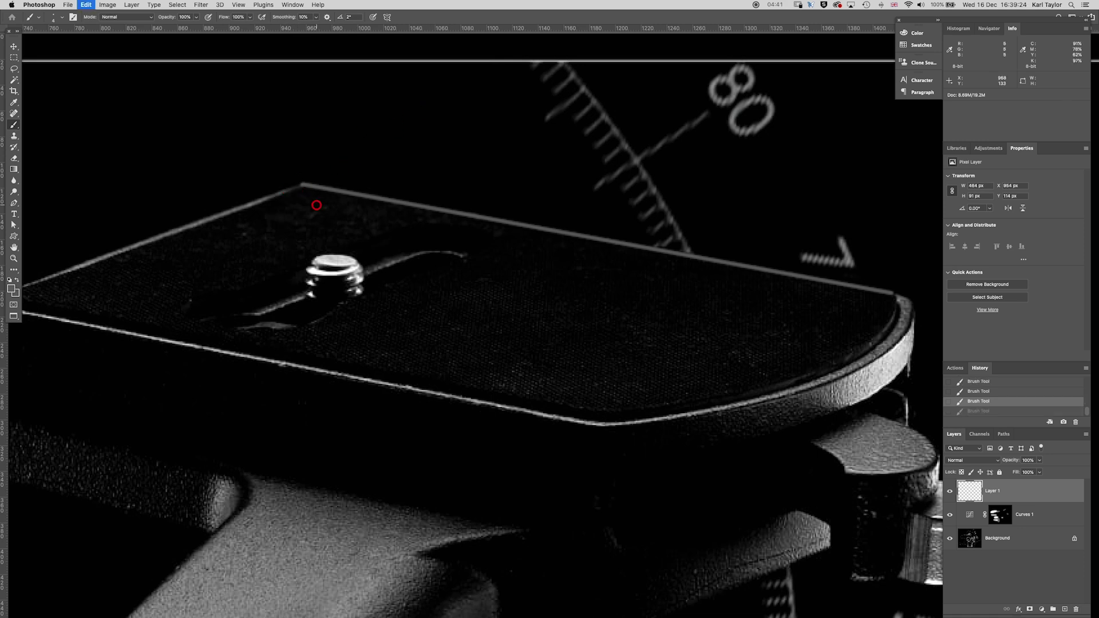
{"action": "left_click", "coordinate": [296, 187], "text": "shift"}
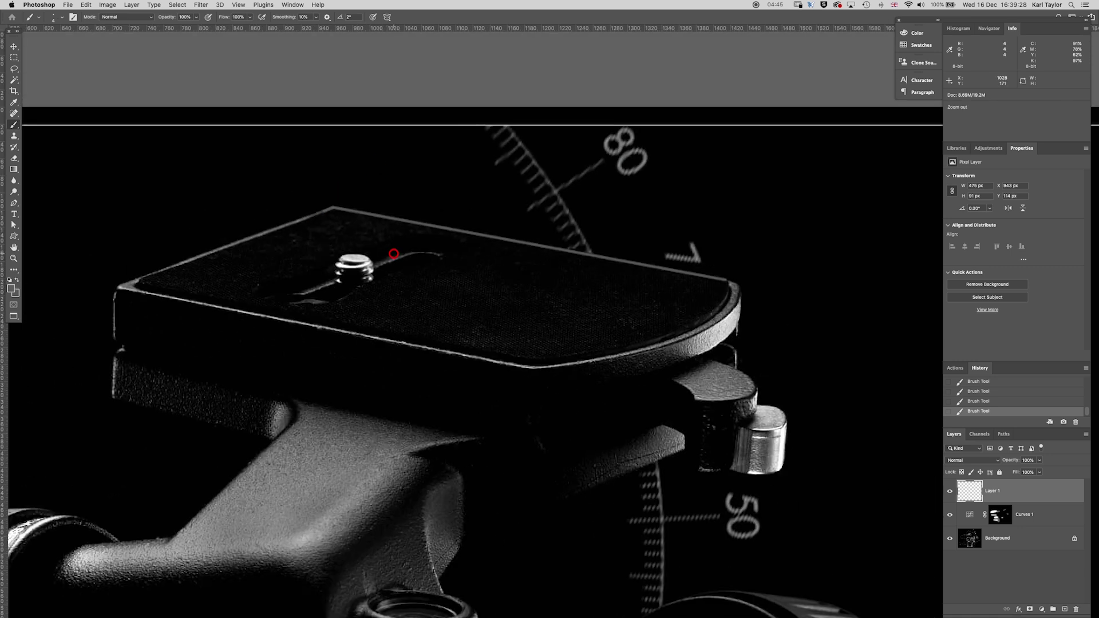
{"action": "key", "text": "super+minus"}
{"action": "key", "text": "super+minus"}
{"action": "key", "text": "super+minus"}
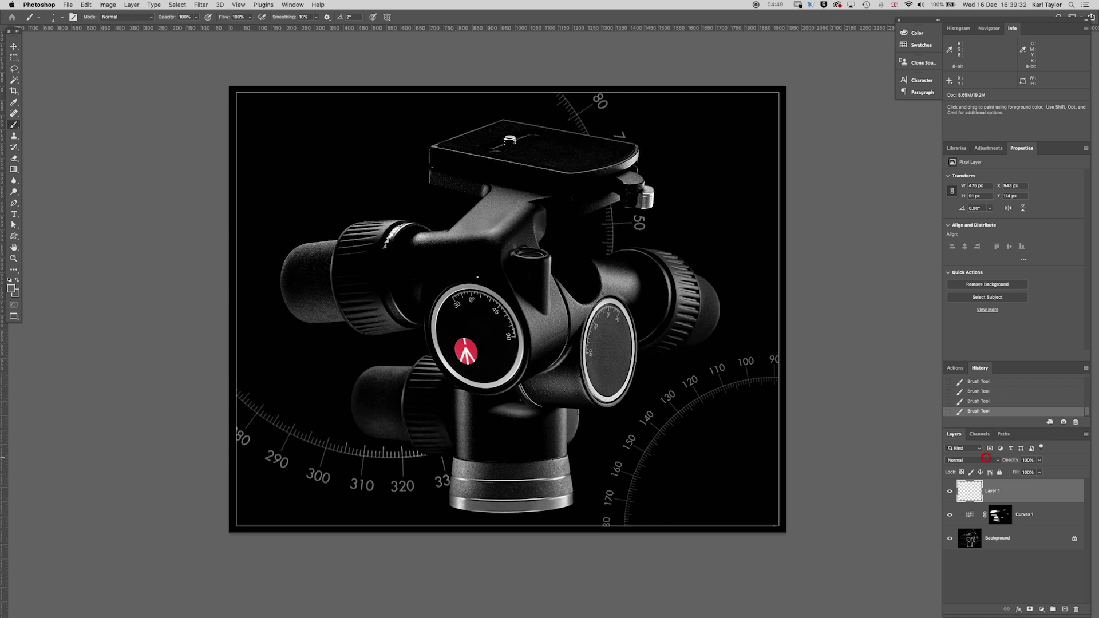
Set Layer 1's opacity to 51% and hide the Curves 1 brightening for a before view.
{"action": "left_click", "coordinate": [1039, 461]}
{"action": "left_click_drag", "start_coordinate": [1021, 470], "coordinate": [1020, 469]}
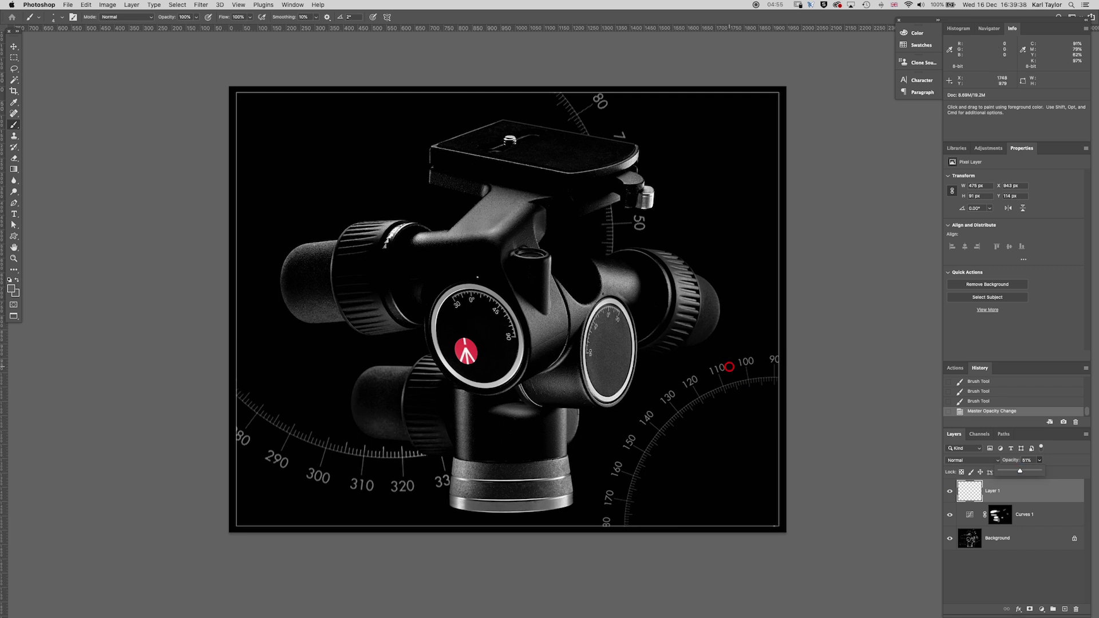
{"action": "left_click", "coordinate": [950, 489]}
{"action": "left_click", "coordinate": [949, 513]}
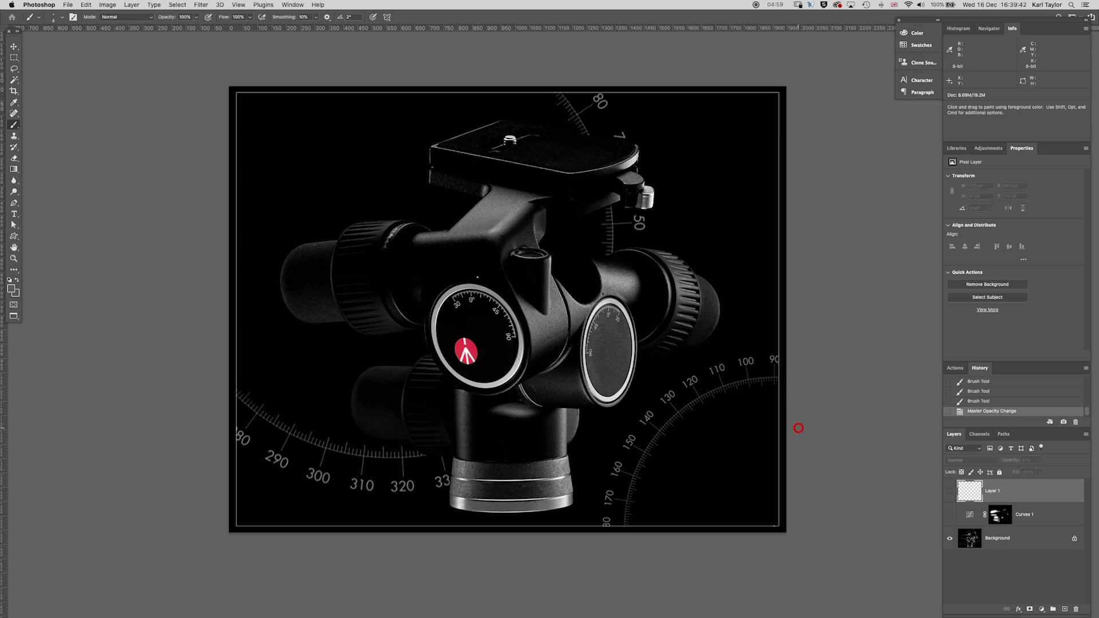
Zoom in slightly and toggle the Curves 1 and Layer 1 visibility to compare, ending with all three layers shown.
{"action": "key", "text": "super+plus"}
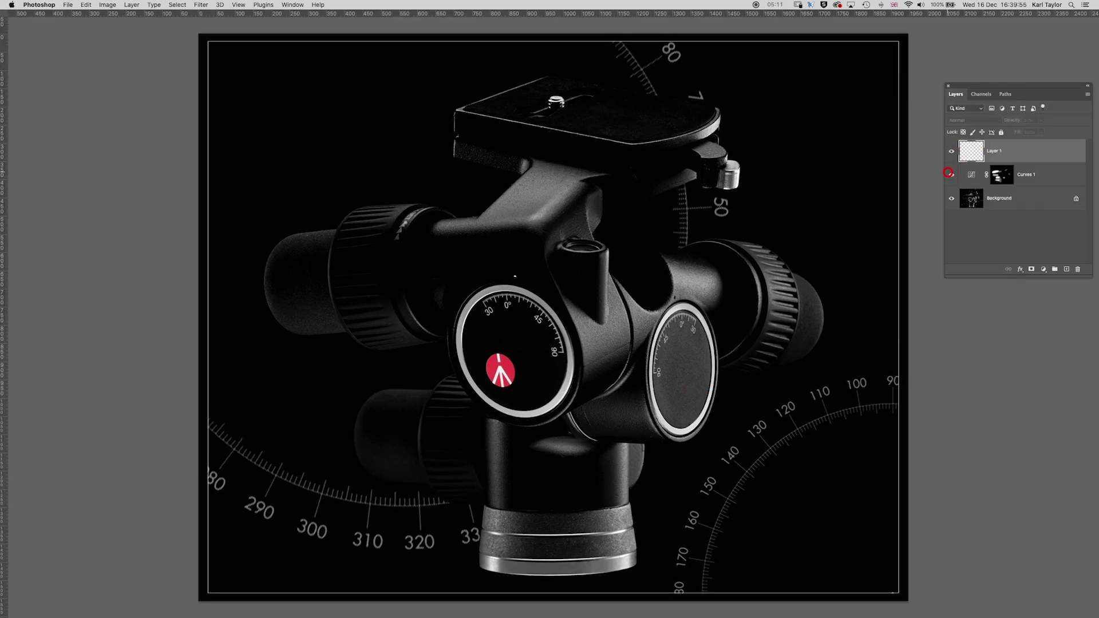
{"action": "left_click", "coordinate": [948, 173]}
{"action": "left_click_drag", "start_coordinate": [948, 172], "coordinate": [949, 148]}
{"action": "left_click", "coordinate": [951, 174]}
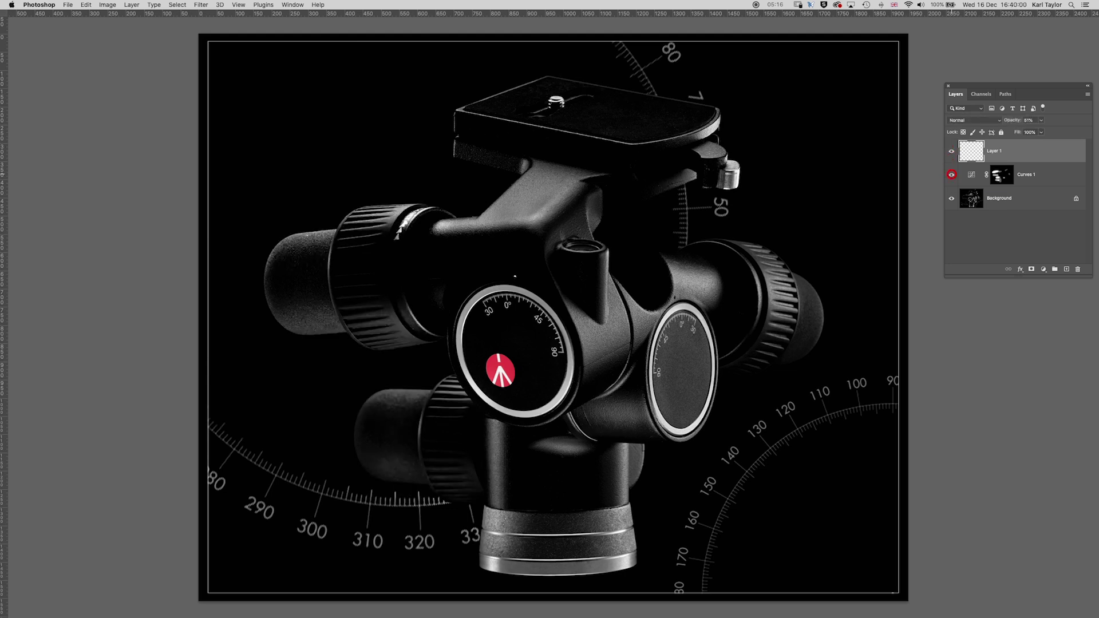